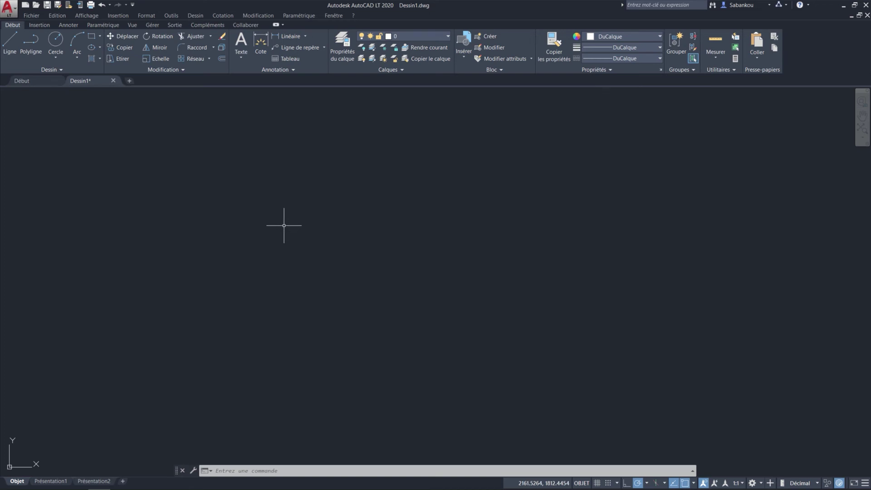
Start the POLYLIGN command using the PO alias on the command line
click(293, 471)
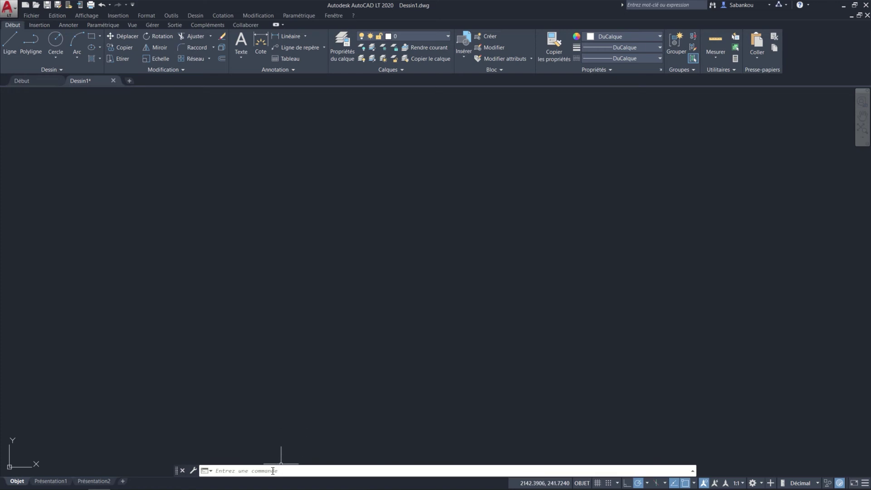
click(272, 471)
text(PO)
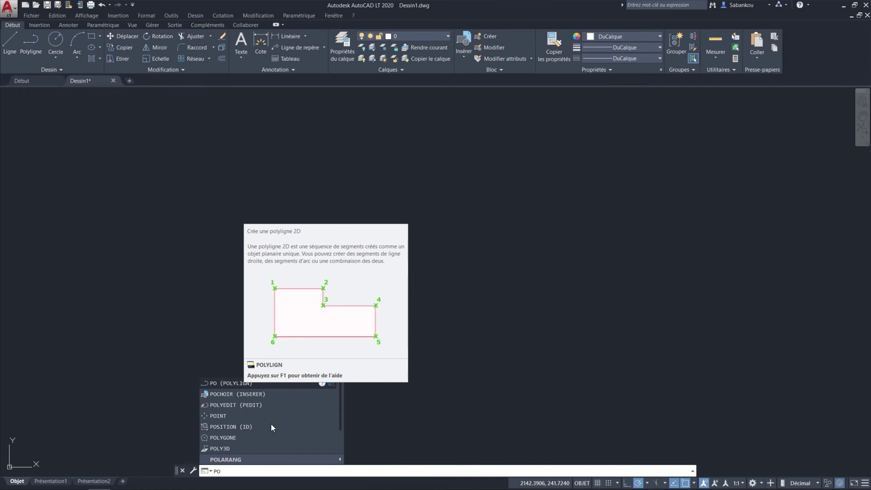
click(261, 382)
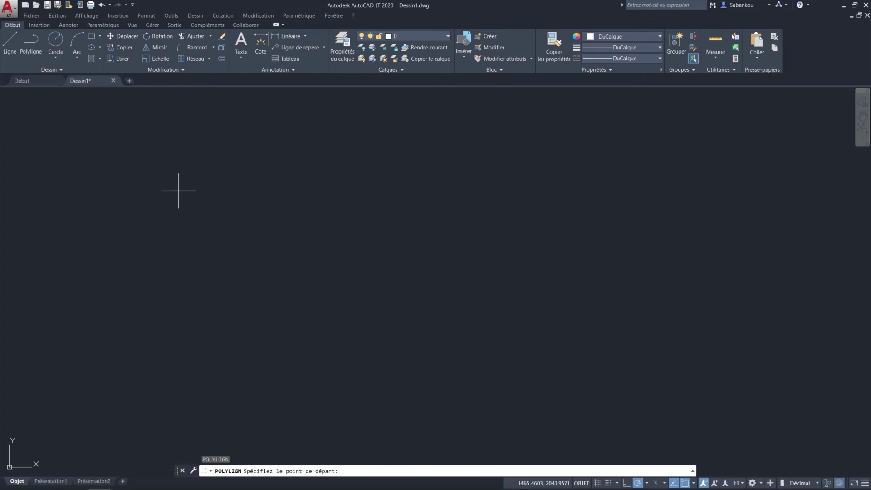
Draw a thin first segment from the lower left up to a peak near the centre
click(141, 280)
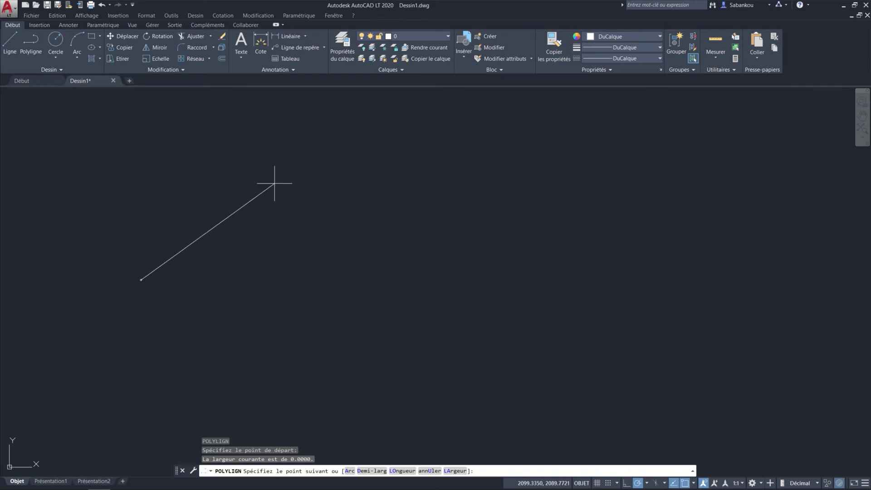
click(294, 182)
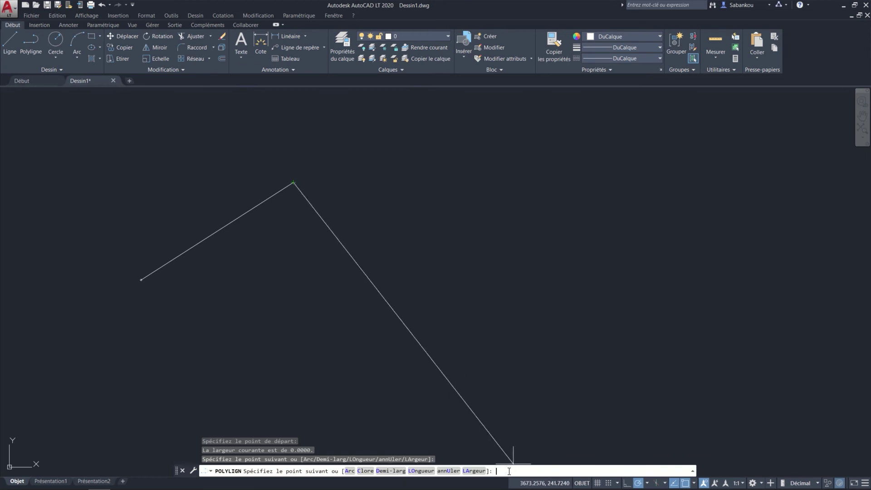
text(D)
Set the next segment's half-width to taper from 0 to 50
key(Return)
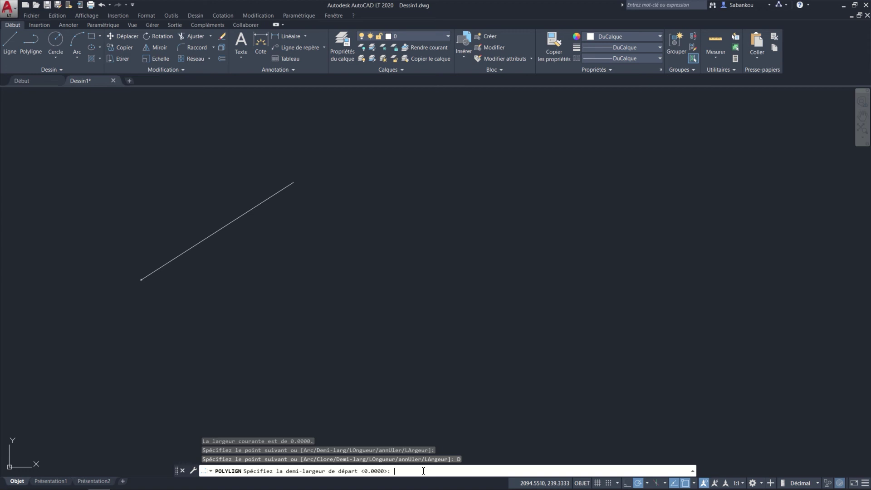
key(Return)
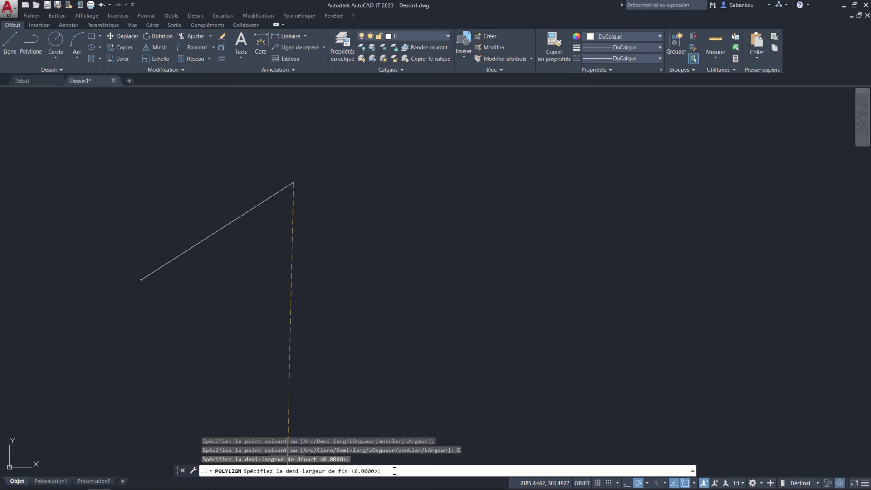
text(5)
text(0)
key(Return)
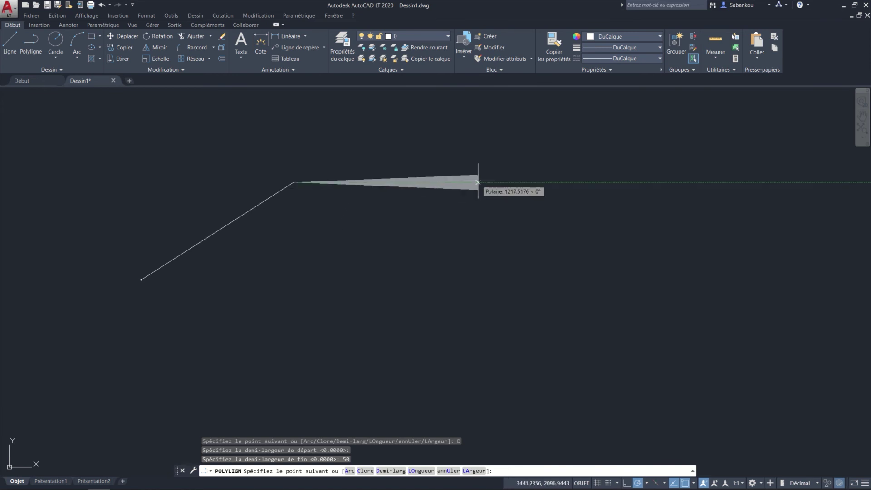
End the tapered wedge down to the right and switch the polyline to arc mode
click(425, 260)
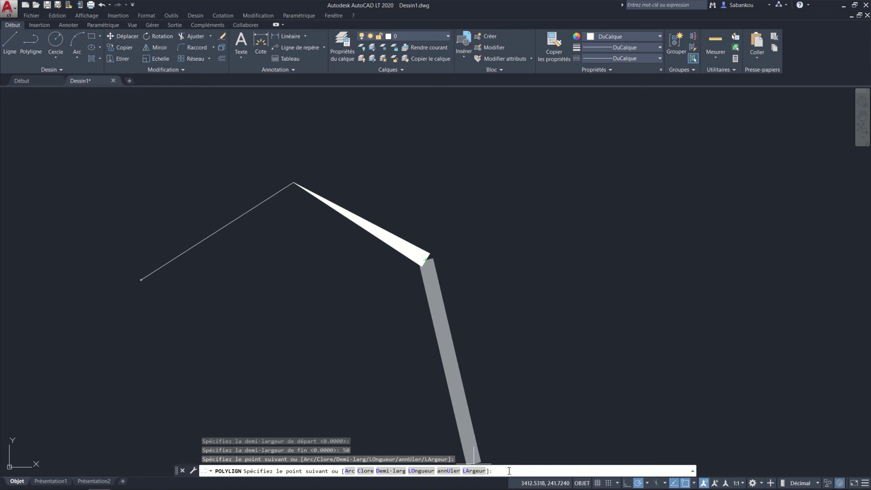
click(351, 472)
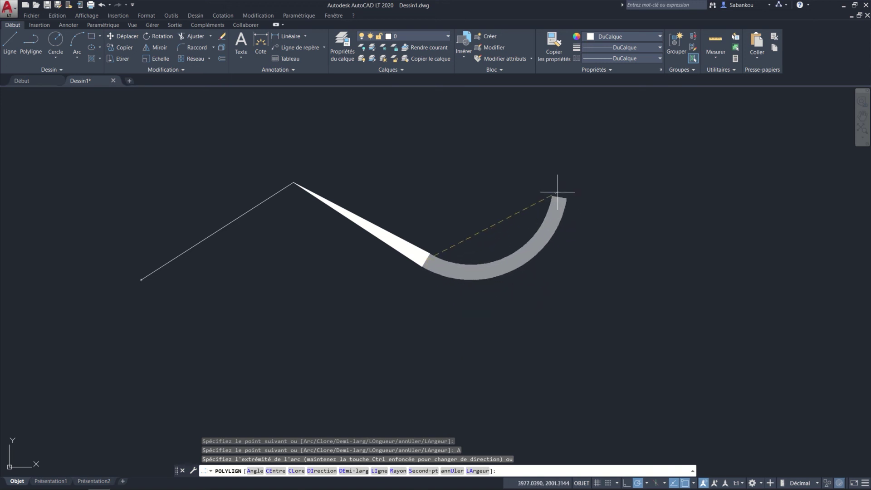
Draw the wide arc hooking up to the right, then choose the Demi-larg option
click(557, 189)
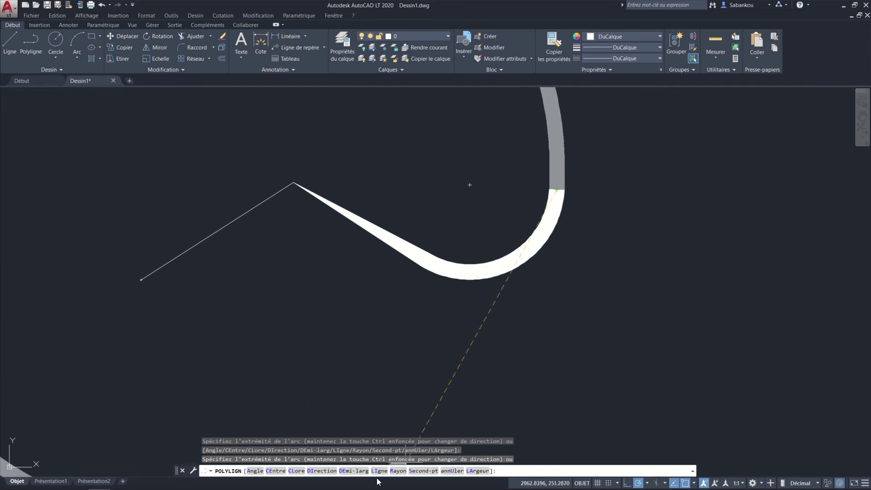
click(349, 471)
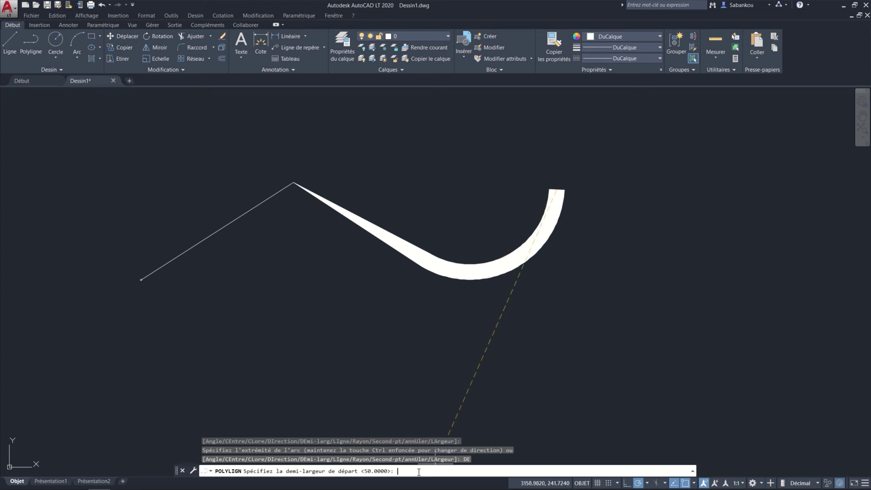
Add an arc tapering from half-width 50 to 10, curling back to the upper left
key(Return)
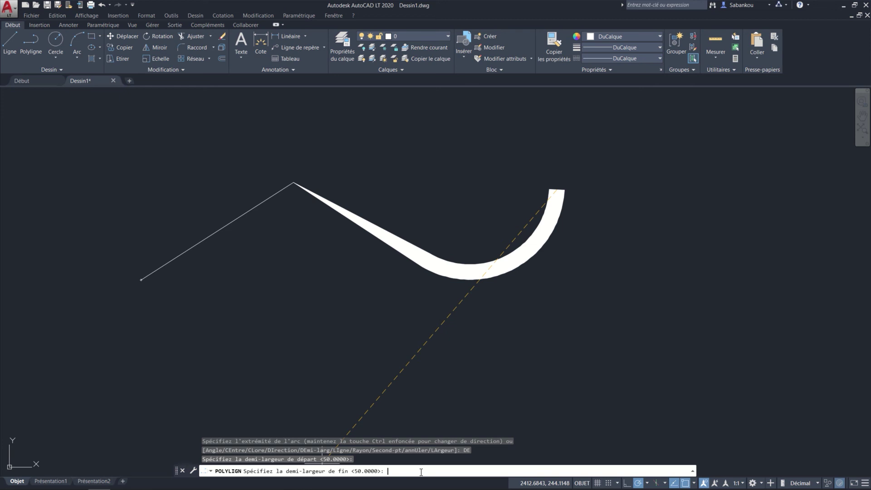
text(1)
text(0)
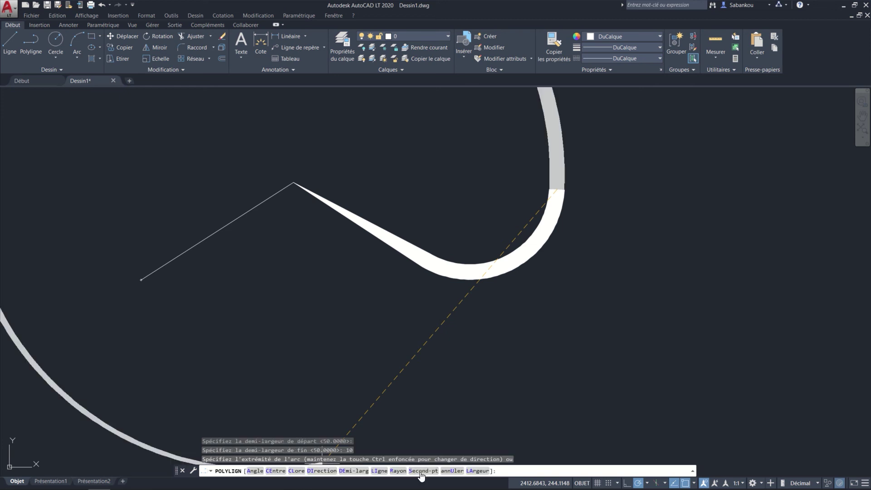
key(Return)
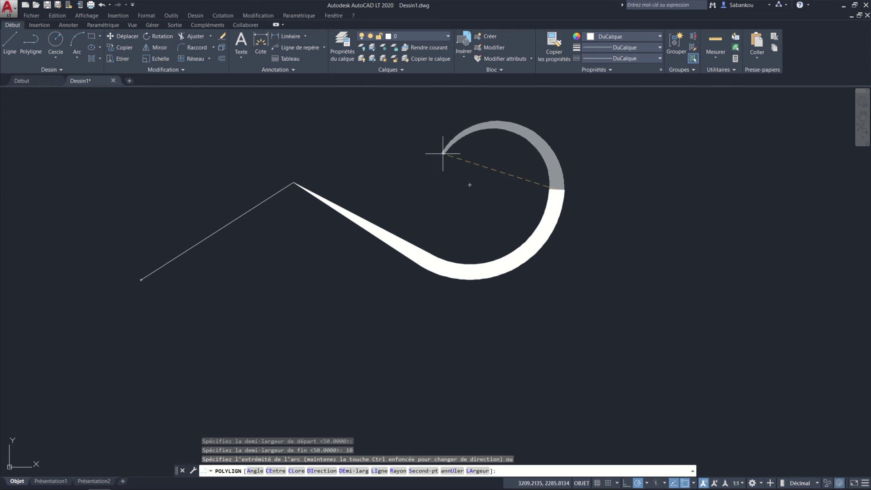
click(443, 153)
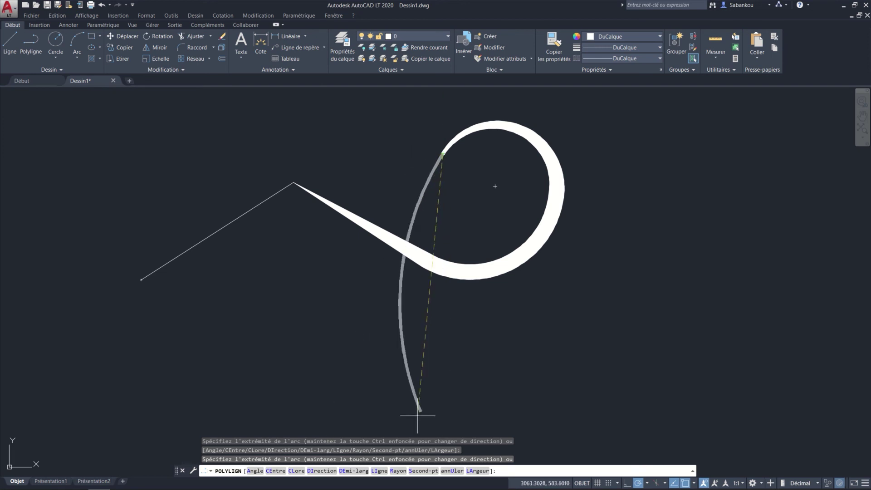
Return the polyline to straight-line mode and choose the Demi-larg option
click(379, 471)
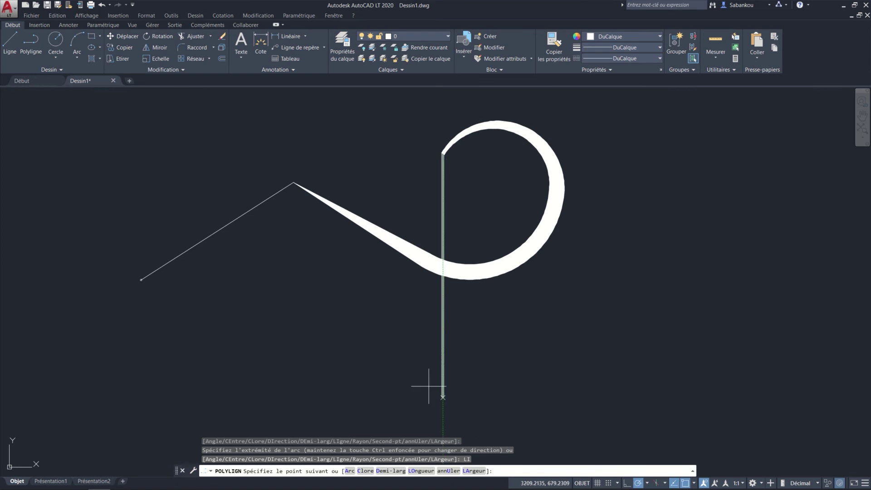
click(390, 473)
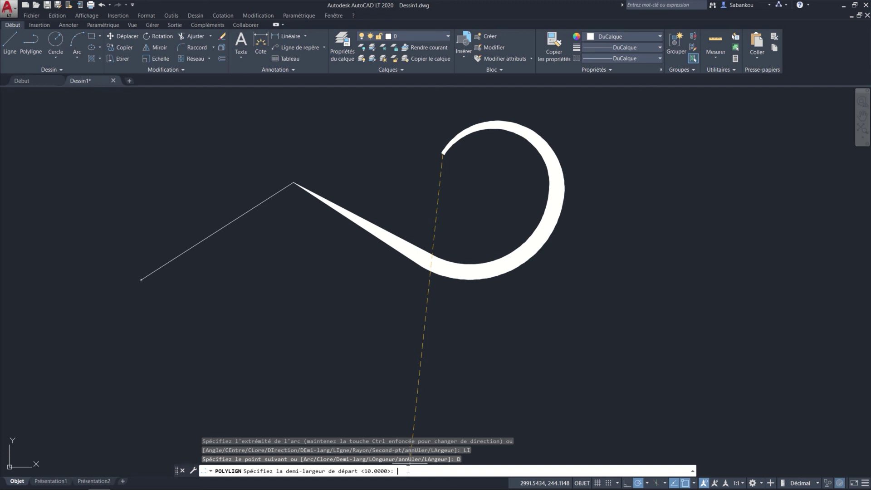
Draw a zero-width line out to the upper left and finish the polyline
text(0)
key(Return)
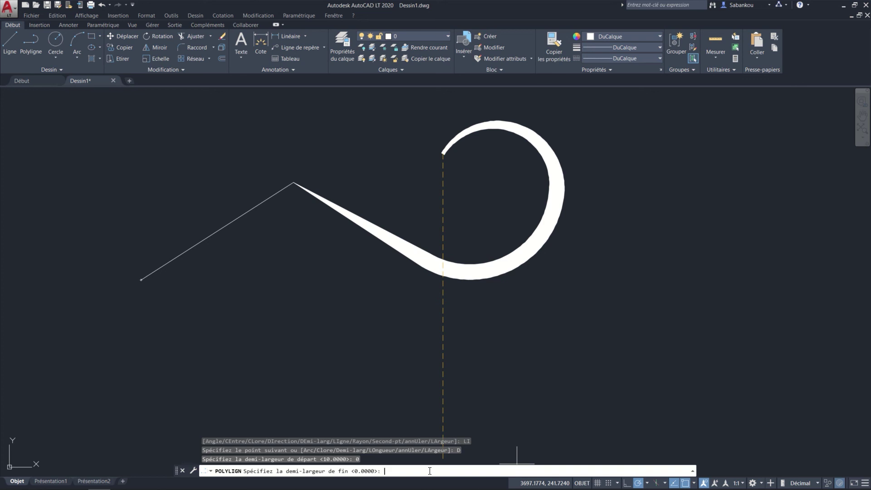
key(Return)
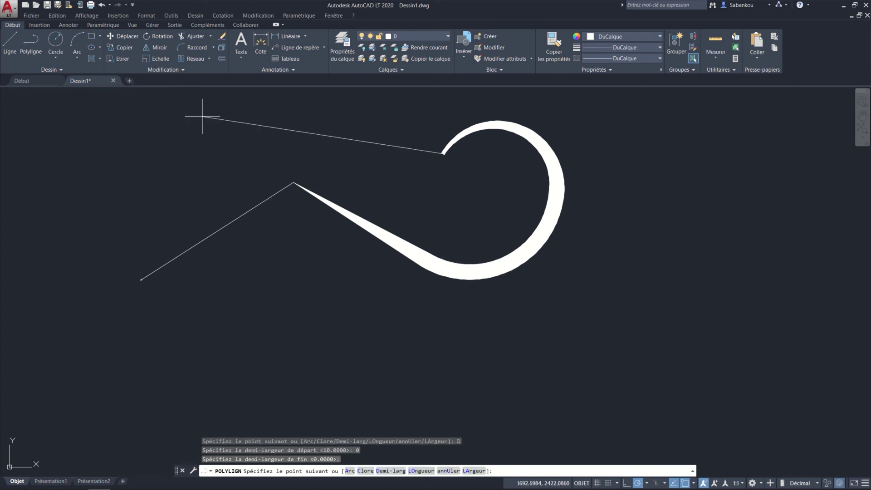
click(164, 130)
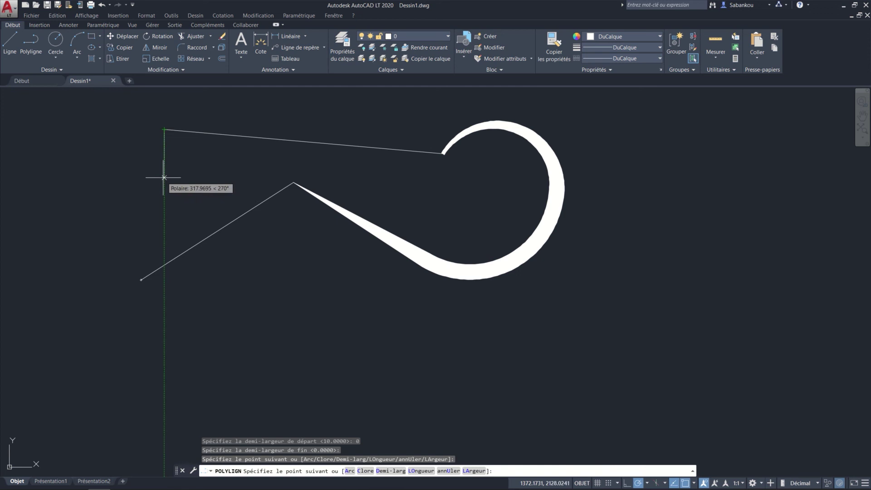
key(Return)
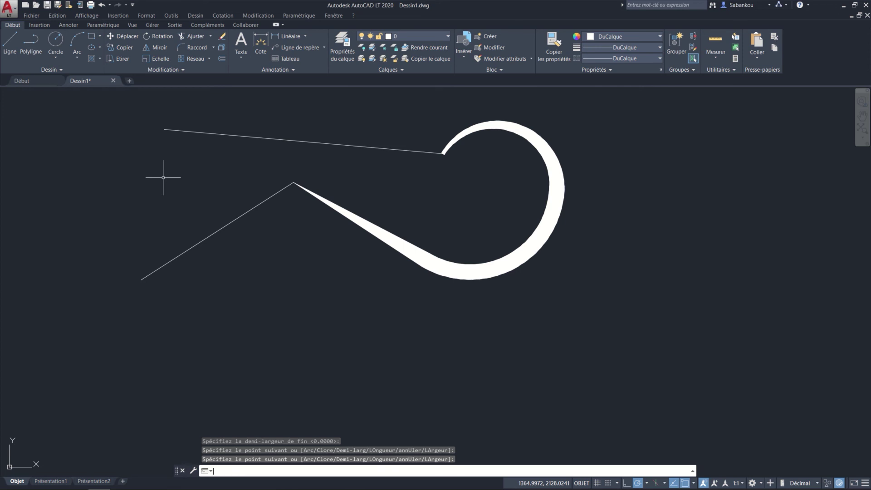
middle_drag(175, 186, 201, 245)
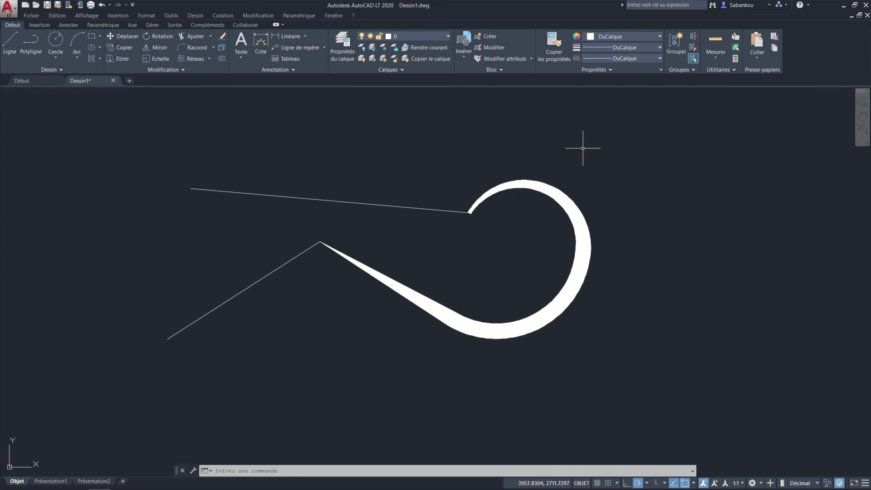